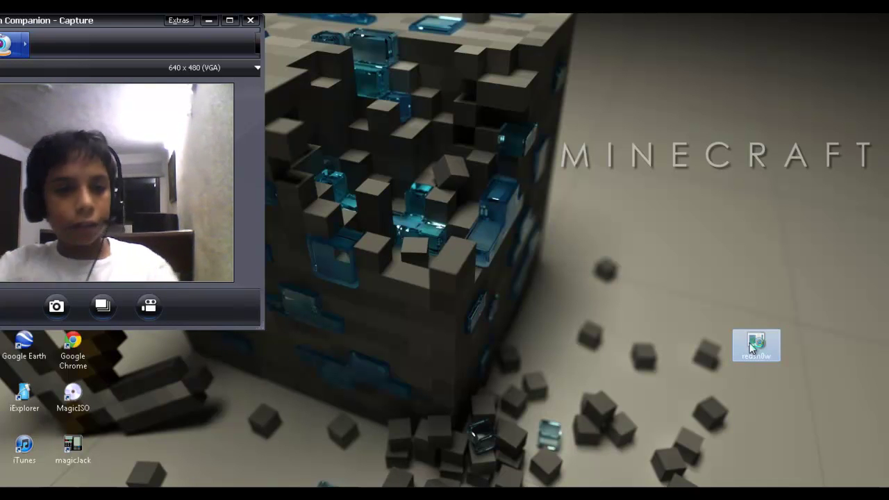
Launch redsn0w 0.9.12b1 from its desktop shortcut and nudge its window right to show the detected iPod touch 4G (5.1.1).
{"action": "left_click_drag", "start_coordinate": [749, 342], "coordinate": [747, 239]}
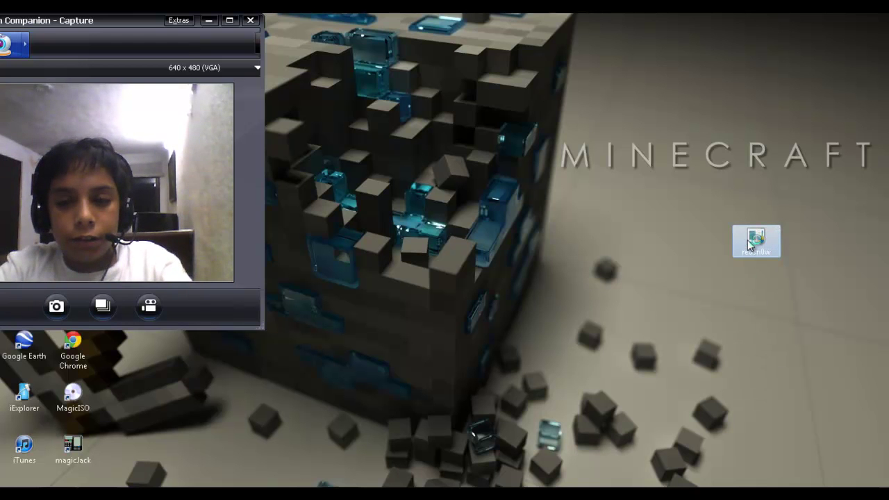
{"action": "double_click", "coordinate": [747, 240]}
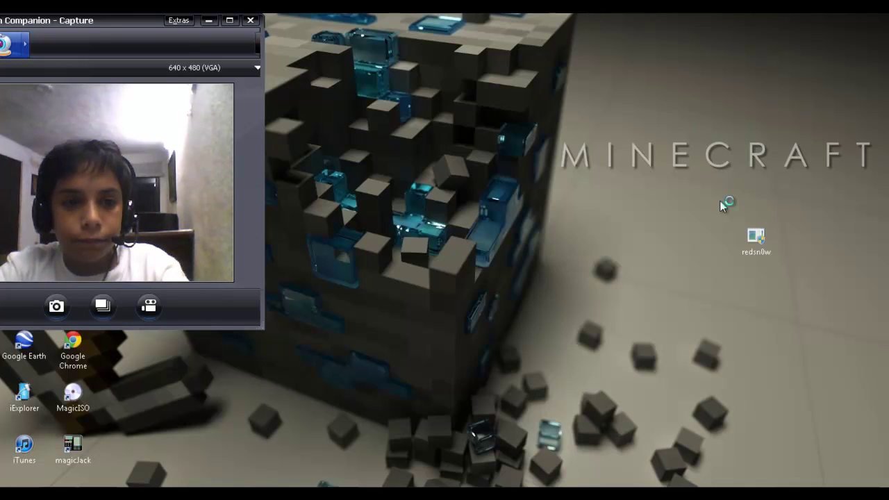
{"action": "left_click_drag", "start_coordinate": [506, 78], "coordinate": [519, 79]}
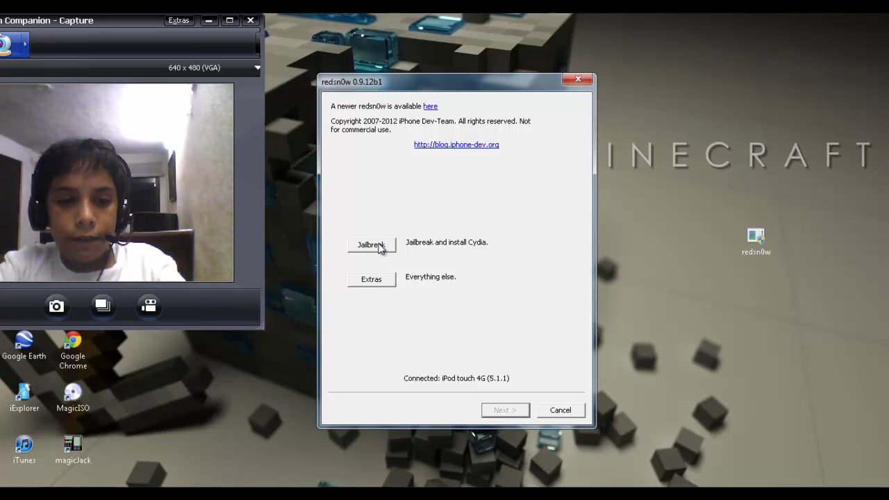
Jailbreak the iPod with Cydia installation and acknowledge the 'Jailbreak succeeded' message.
{"action": "left_click", "coordinate": [379, 248]}
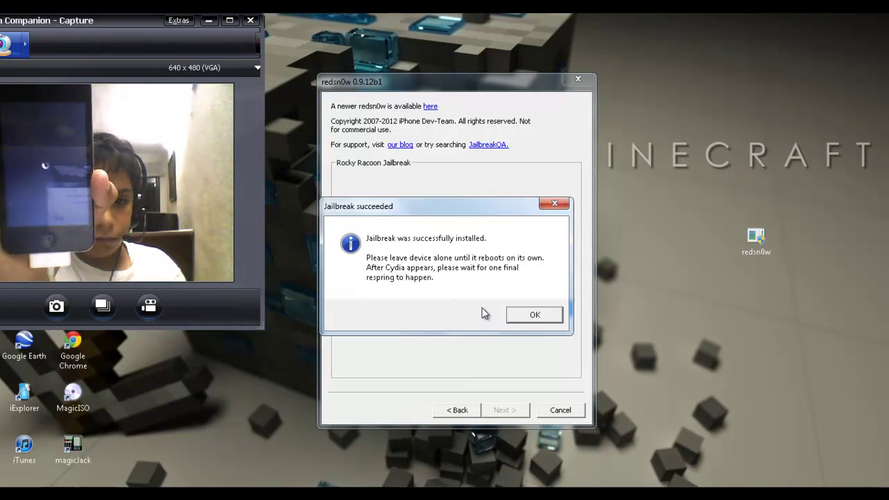
{"action": "left_click", "coordinate": [527, 315]}
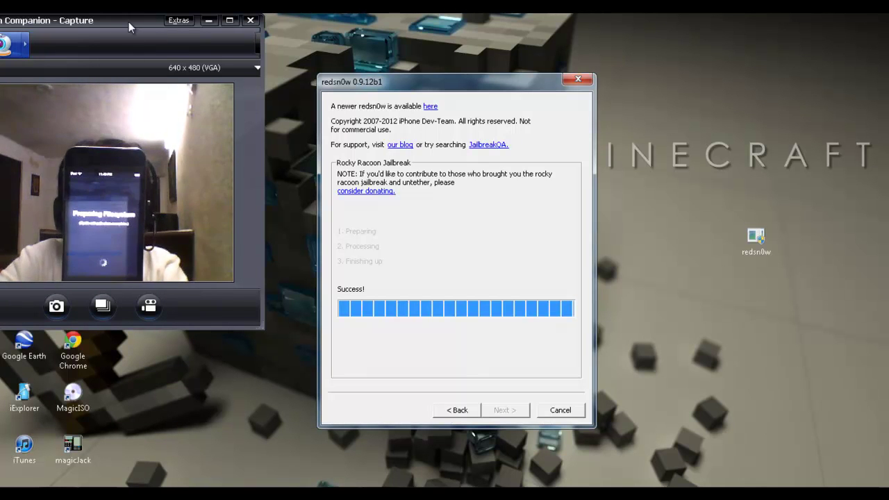
Bring the webcam window into view and open Notepad++ snapped to the left half of the screen.
{"action": "left_click_drag", "start_coordinate": [129, 21], "coordinate": [610, 59]}
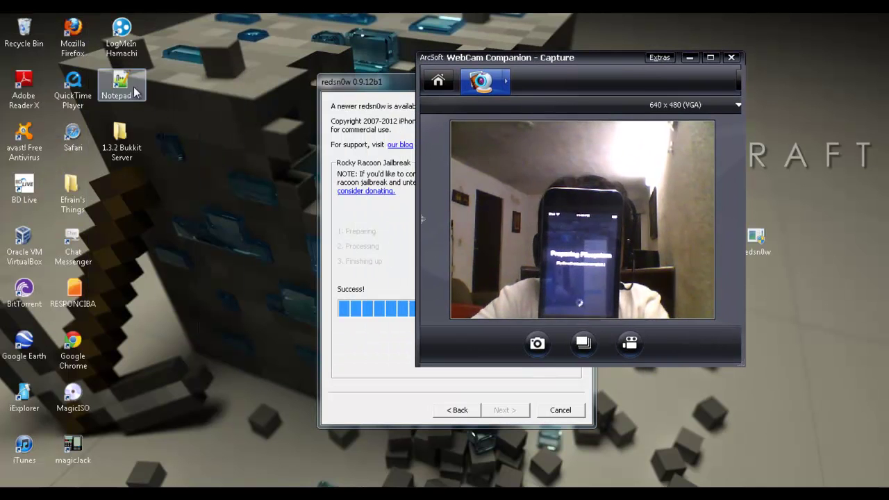
{"action": "left_click", "coordinate": [133, 98]}
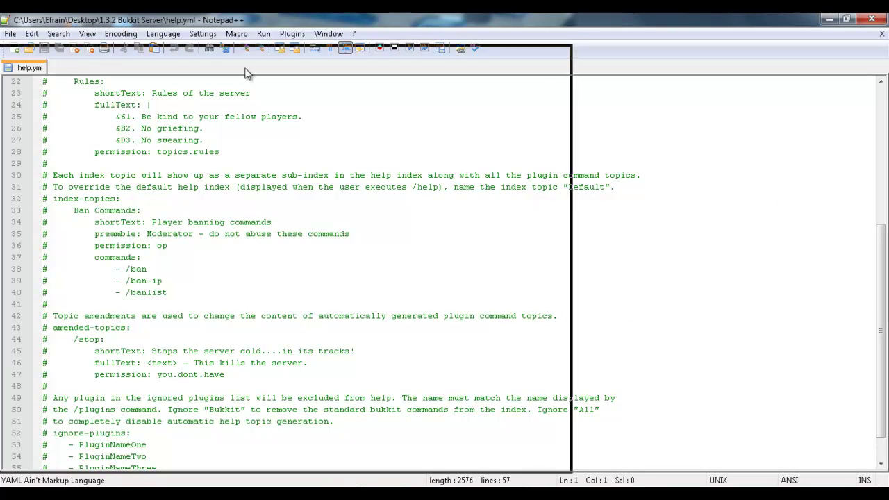
{"action": "left_click_drag", "start_coordinate": [628, 12], "coordinate": [0, 69]}
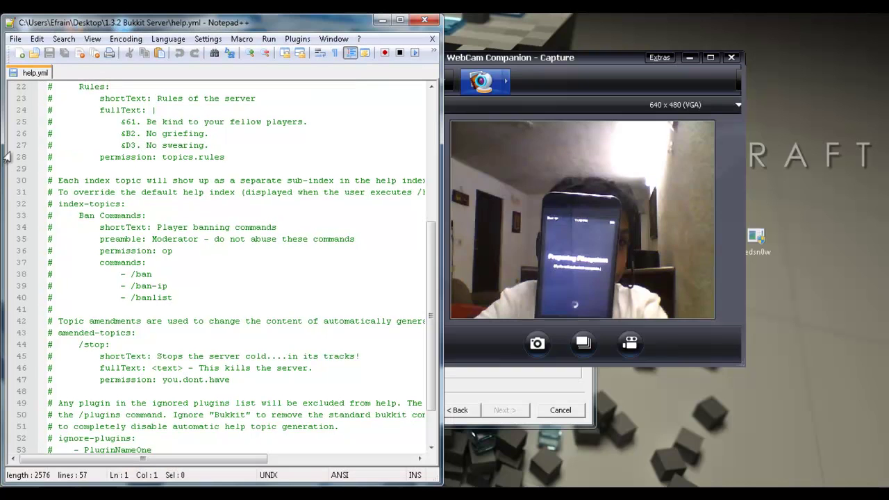
Close the help.yml document and begin typing 'Rocky Racoon' in the new blank document.
{"action": "right_click", "coordinate": [35, 69]}
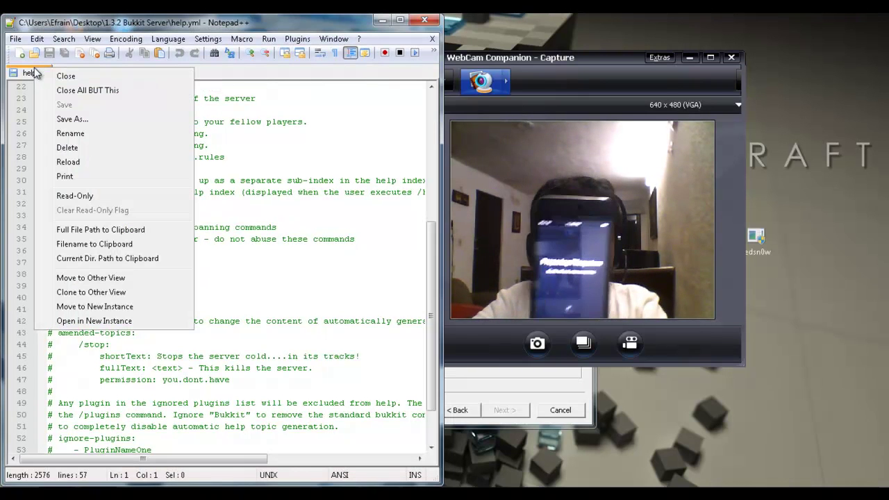
{"action": "left_click", "coordinate": [108, 77]}
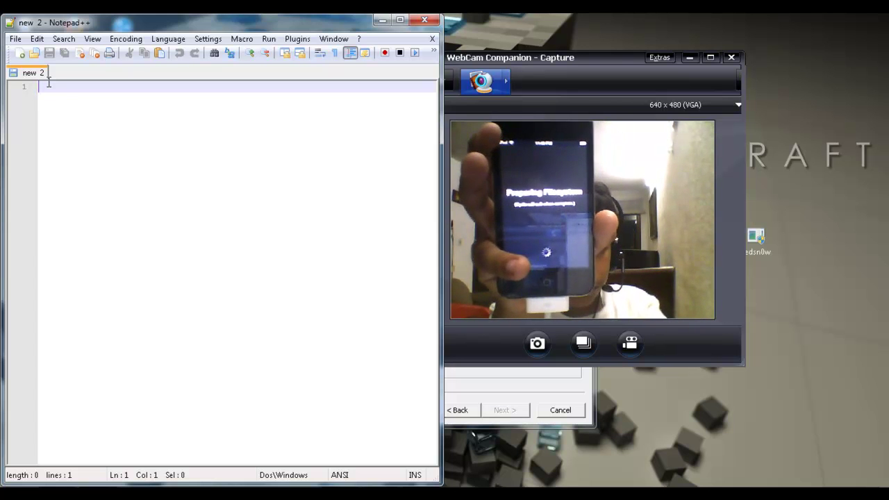
{"action": "type", "text": "Rock"}
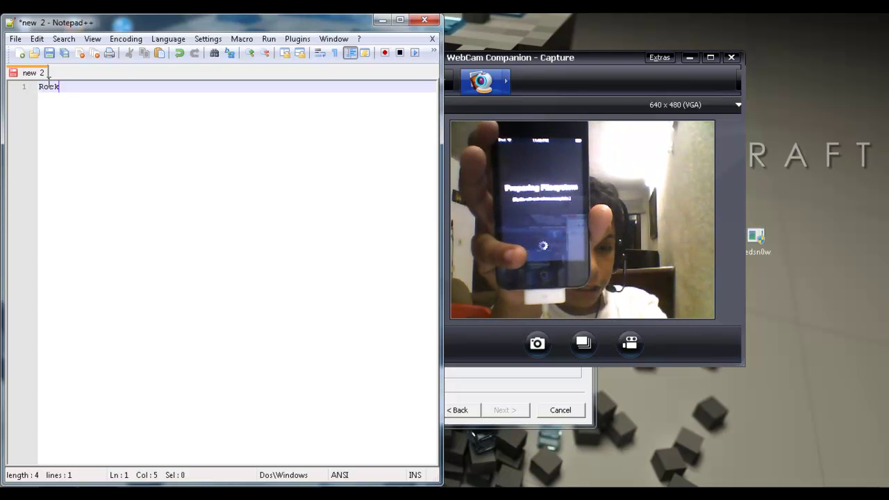
{"action": "type", "text": "y"}
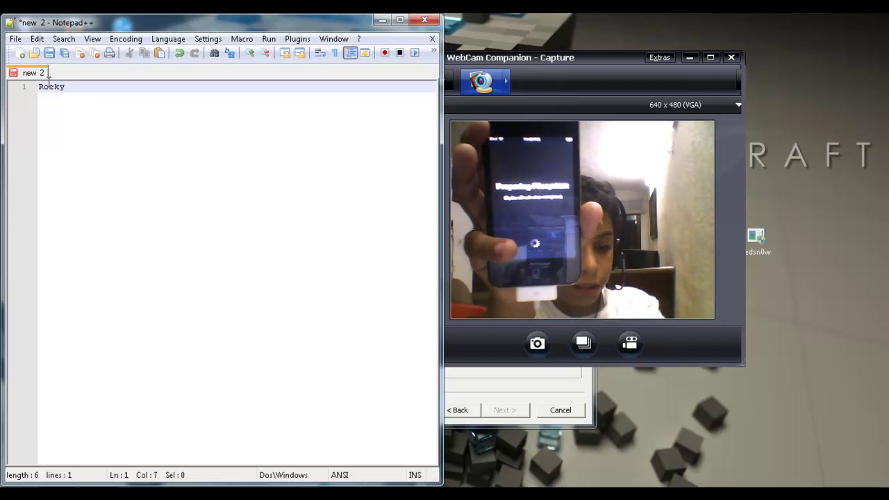
{"action": "type", "text": "coon"}
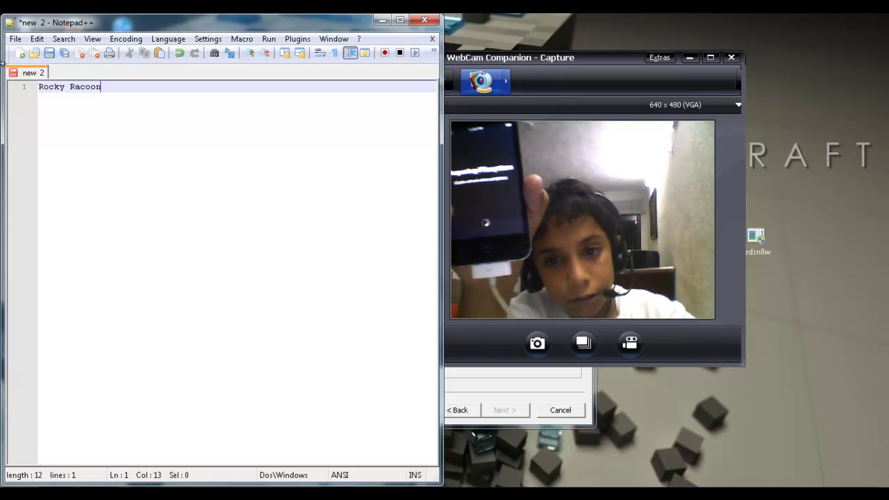
Close Notepad++ without saving the note, then bring redsn0w forward and close it.
{"action": "left_click", "coordinate": [424, 20]}
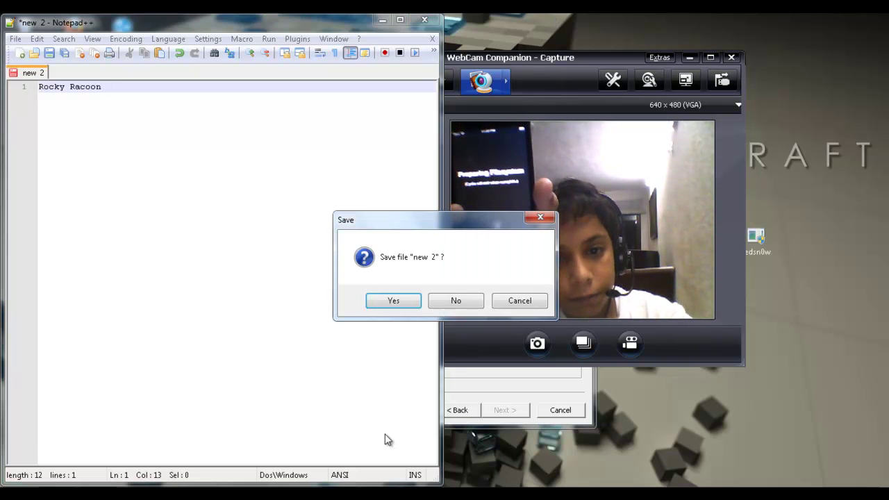
{"action": "left_click", "coordinate": [462, 300]}
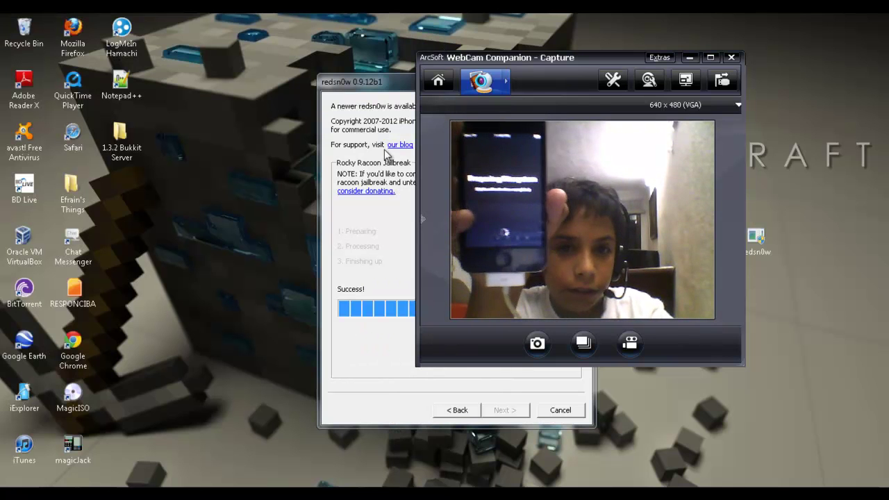
{"action": "left_click", "coordinate": [373, 131]}
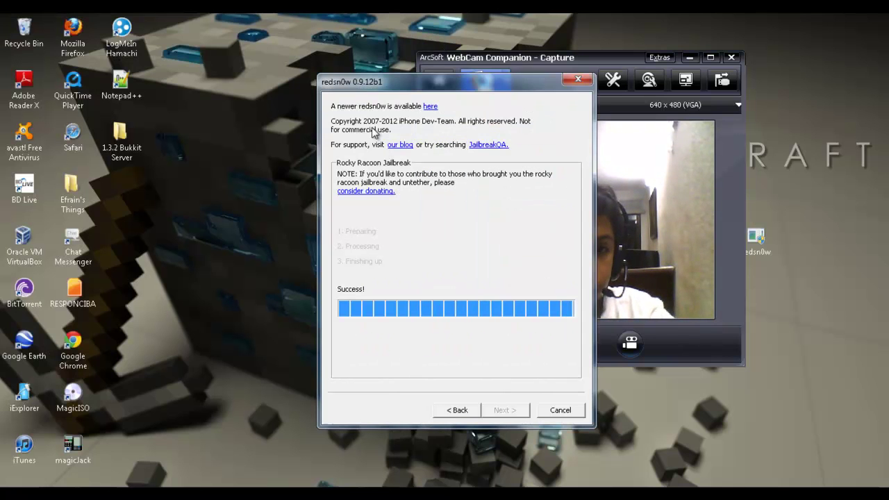
{"action": "left_click", "coordinate": [581, 83]}
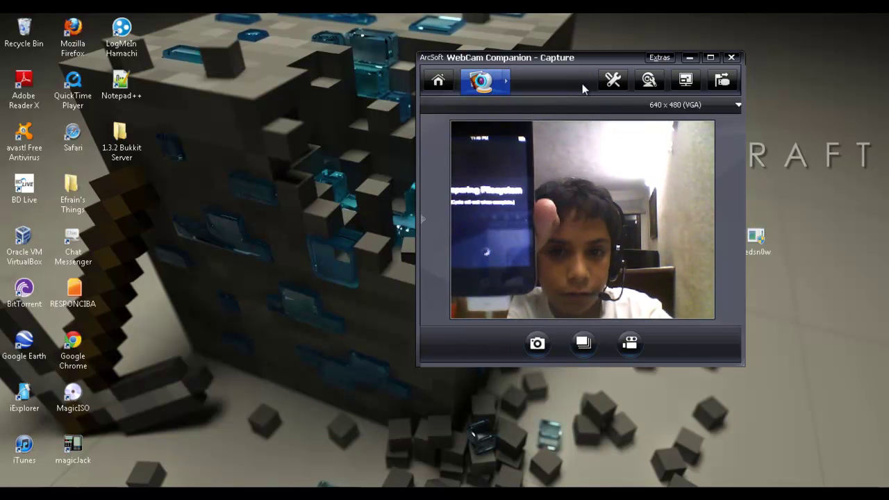